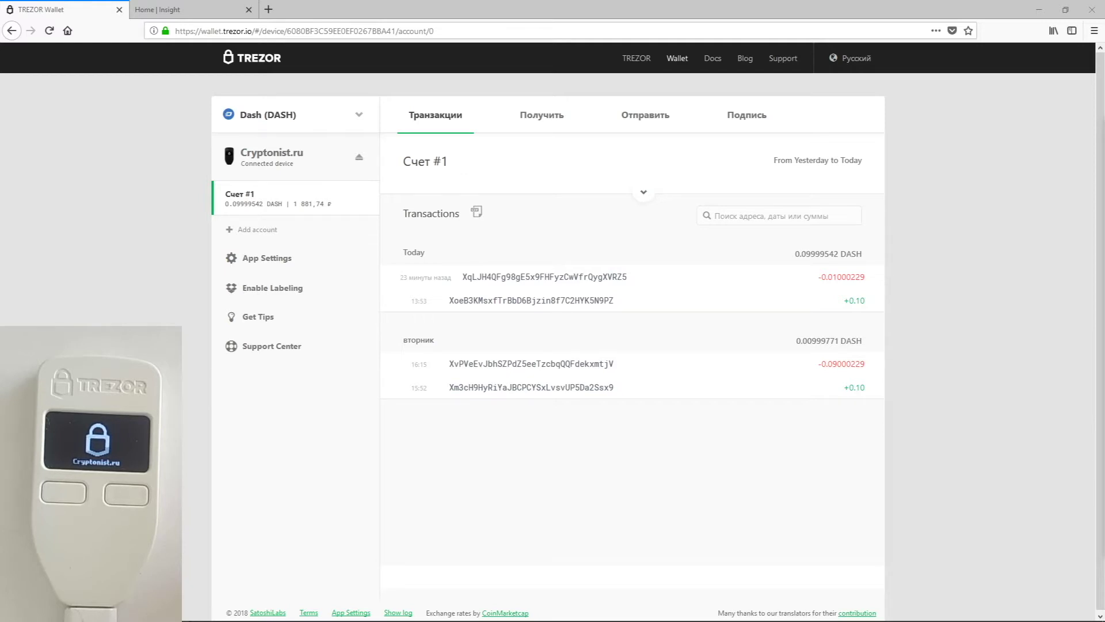
# Step: Select the Dash (DASH) wallet and request the full new receiving address of account #1
pyautogui.click(313, 119)
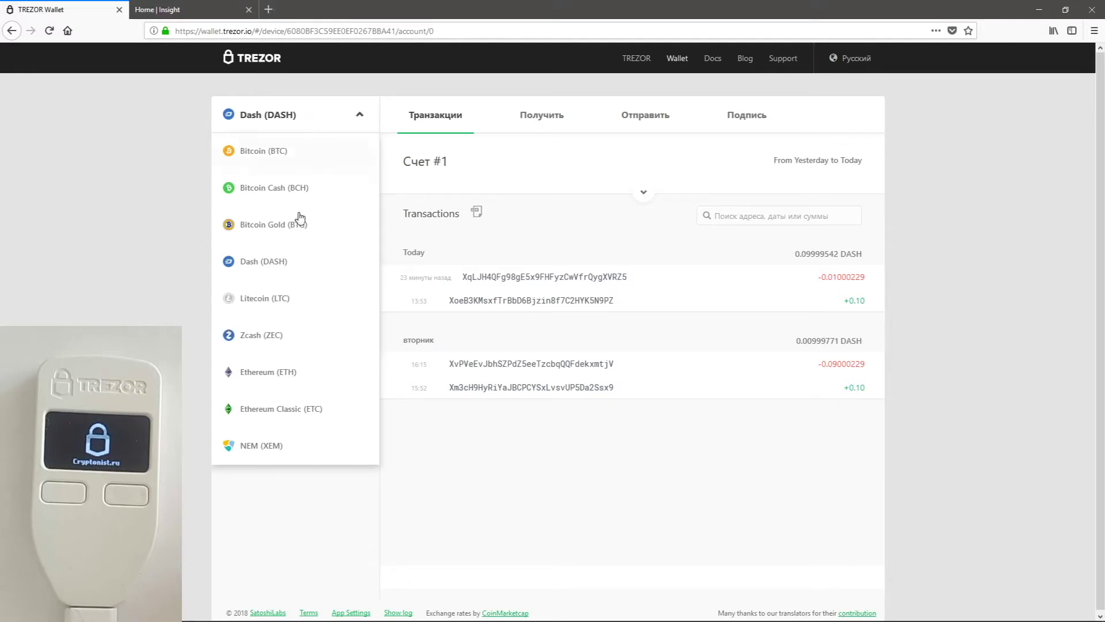
pyautogui.click(299, 269)
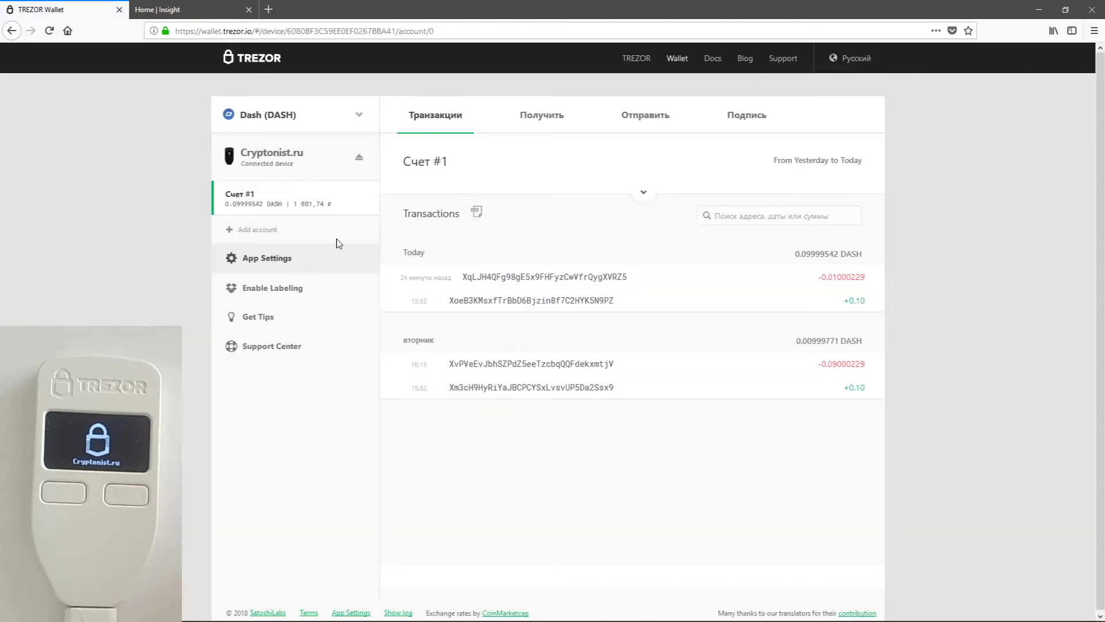
pyautogui.click(562, 121)
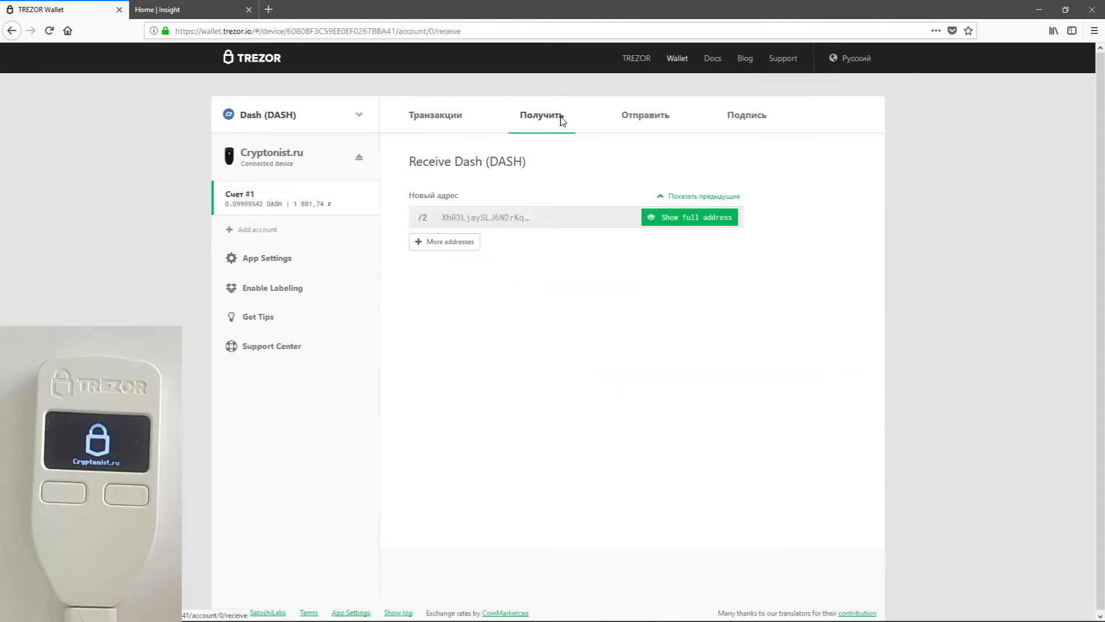
pyautogui.click(690, 224)
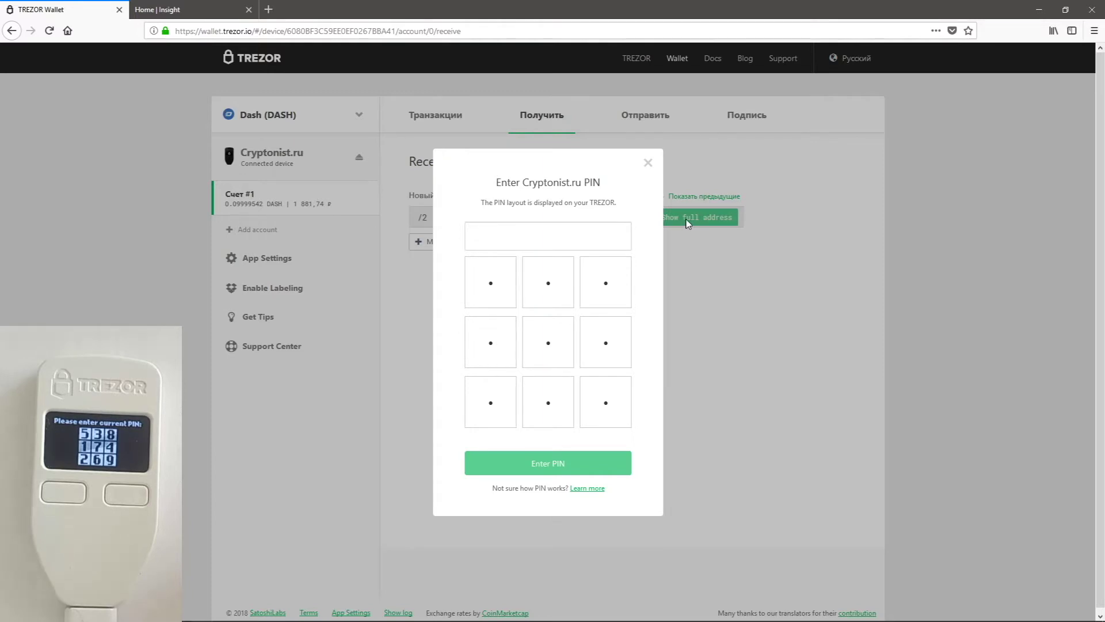
# Step: Enter the device PIN using the blind keypad and submit it to unlock the full address
pyautogui.click(500, 341)
pyautogui.click(604, 388)
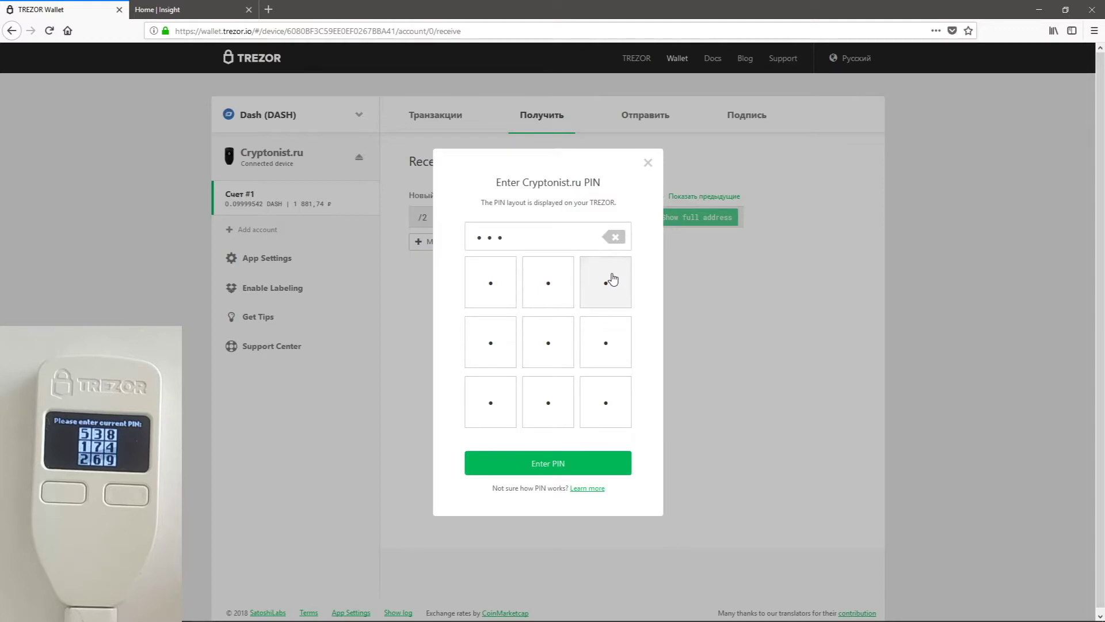
pyautogui.click(551, 281)
pyautogui.click(594, 463)
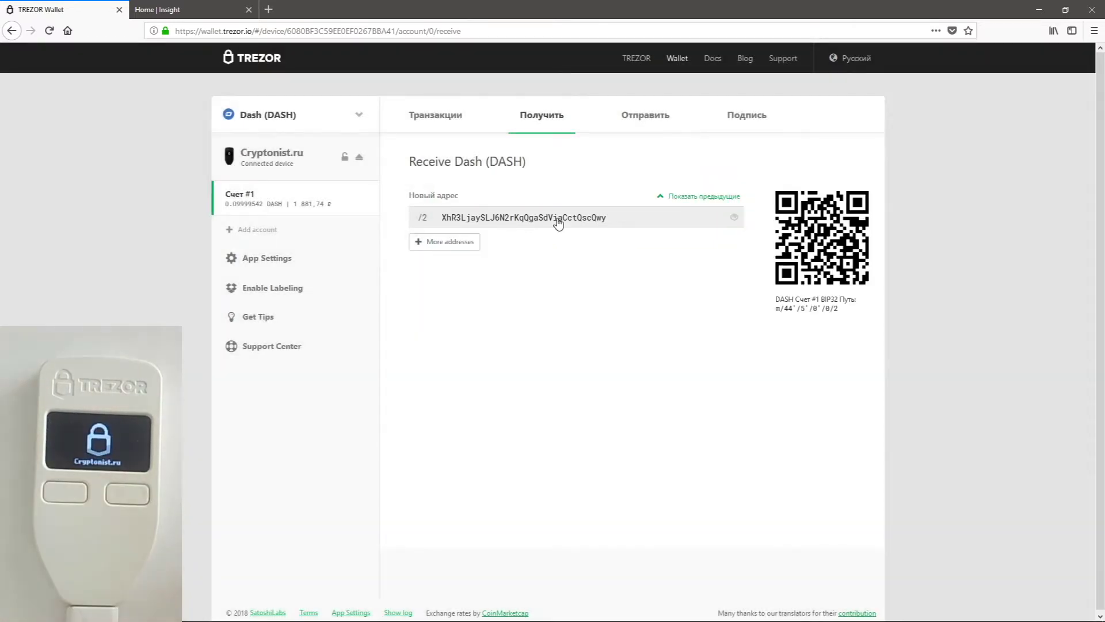
# Step: Copy the full Dash receiving address and send it to the contact in ICQ
pyautogui.doubleClick(557, 223)
pyautogui.rightClick(558, 223)
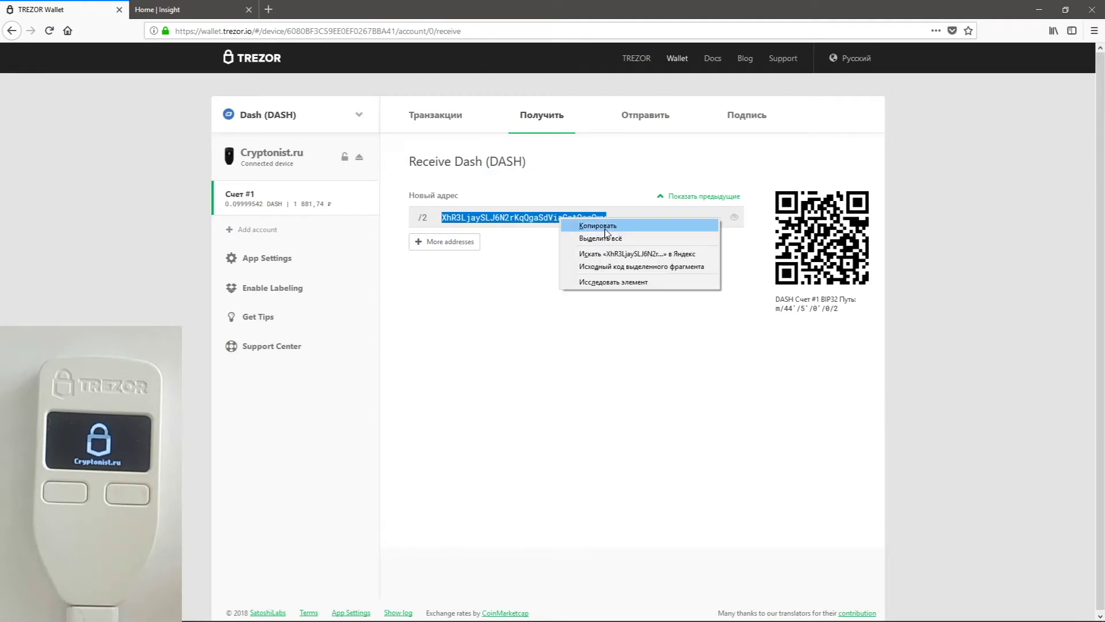
pyautogui.click(604, 229)
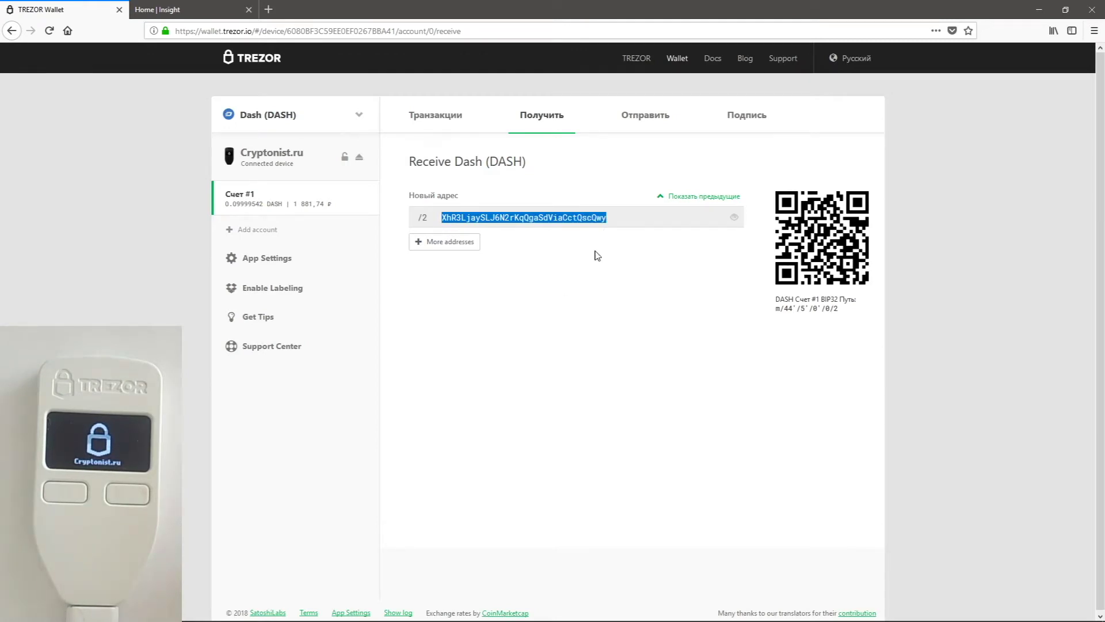
pyautogui.click(330, 612)
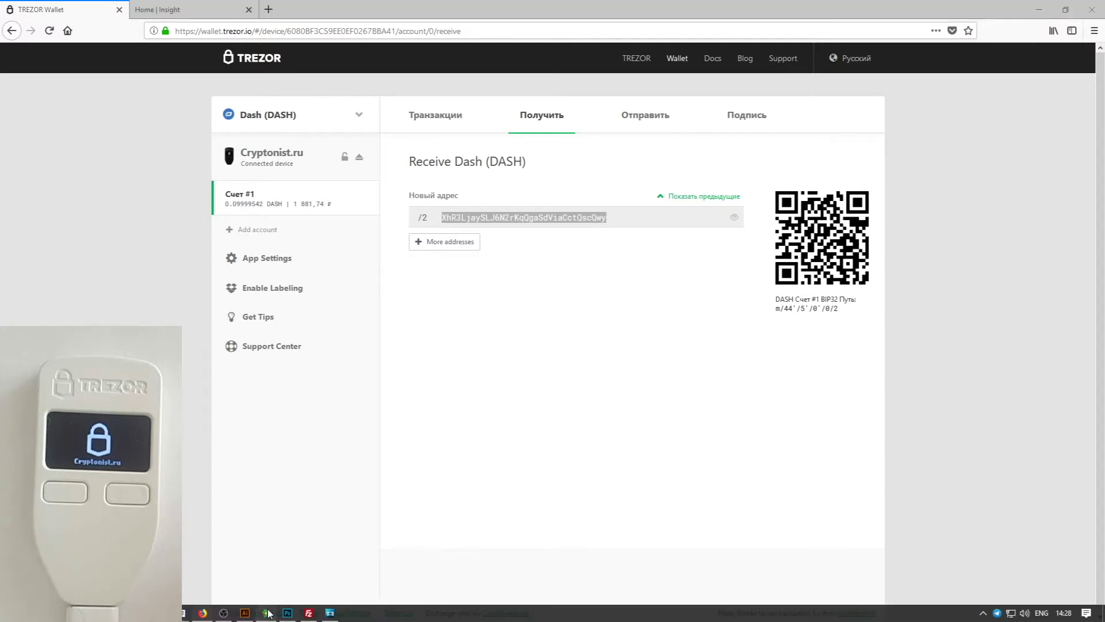
pyautogui.click(487, 472)
pyautogui.hotkey('ctrl', 'v')
pyautogui.press('Return')
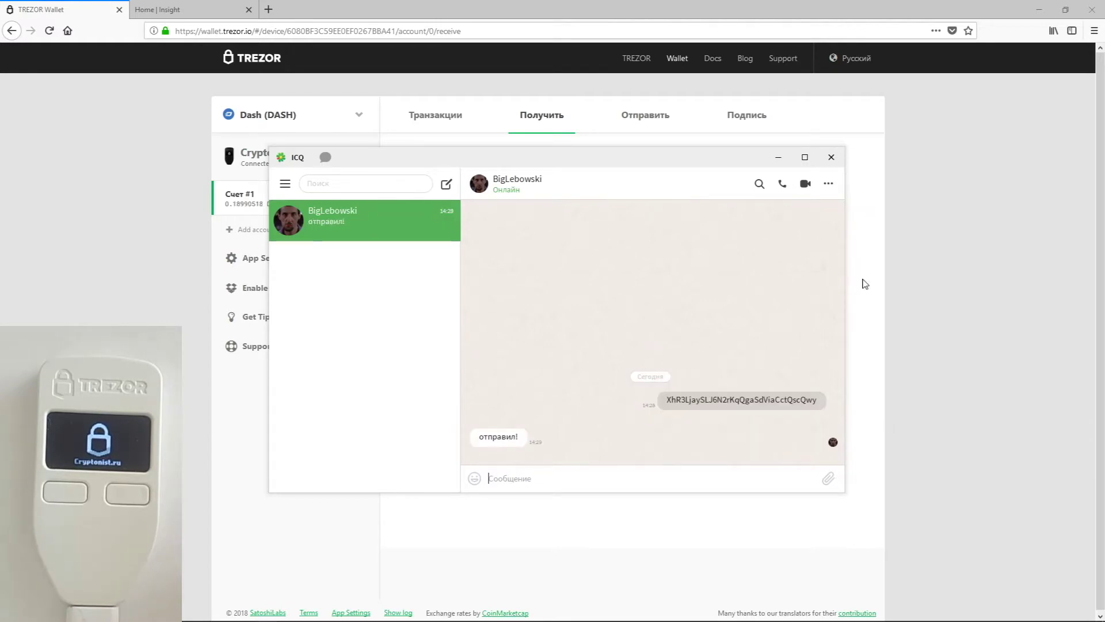
# Step: Return to the wallet's Dash transactions and check the newest incoming payment's date, confirmations and fiat value
pyautogui.click(924, 283)
pyautogui.click(449, 128)
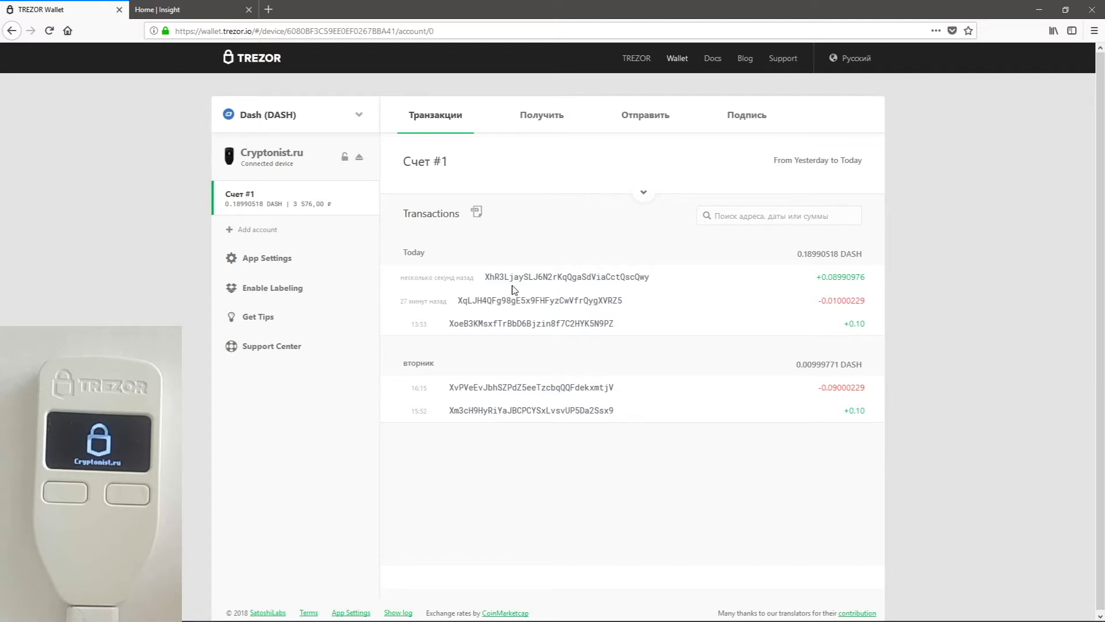
pyautogui.moveTo(435, 283)
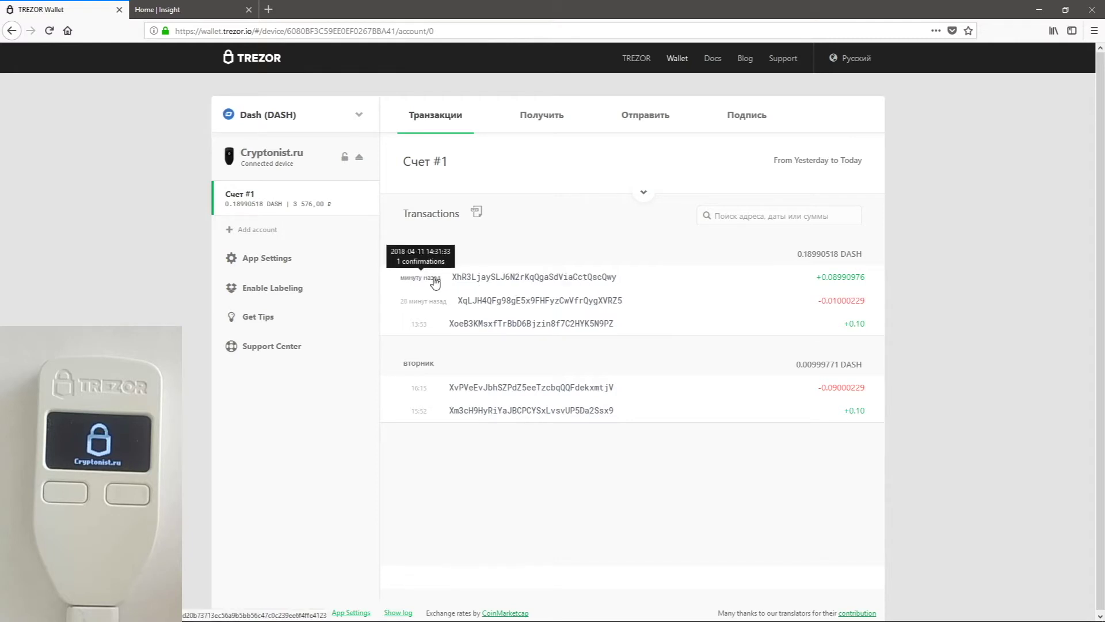
pyautogui.moveTo(851, 282)
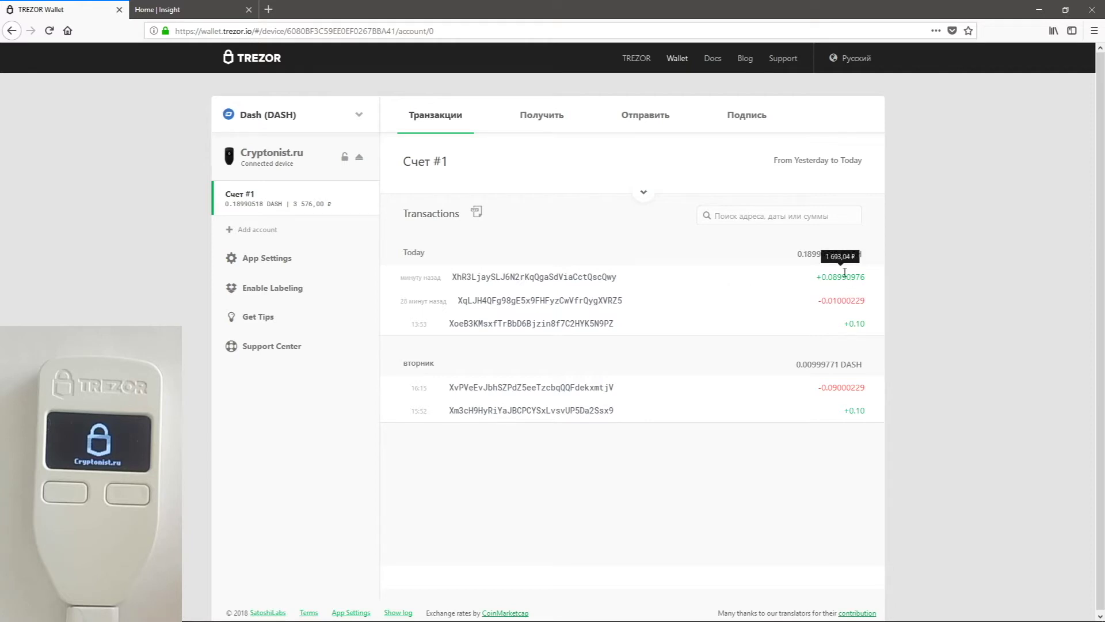
pyautogui.moveTo(832, 249)
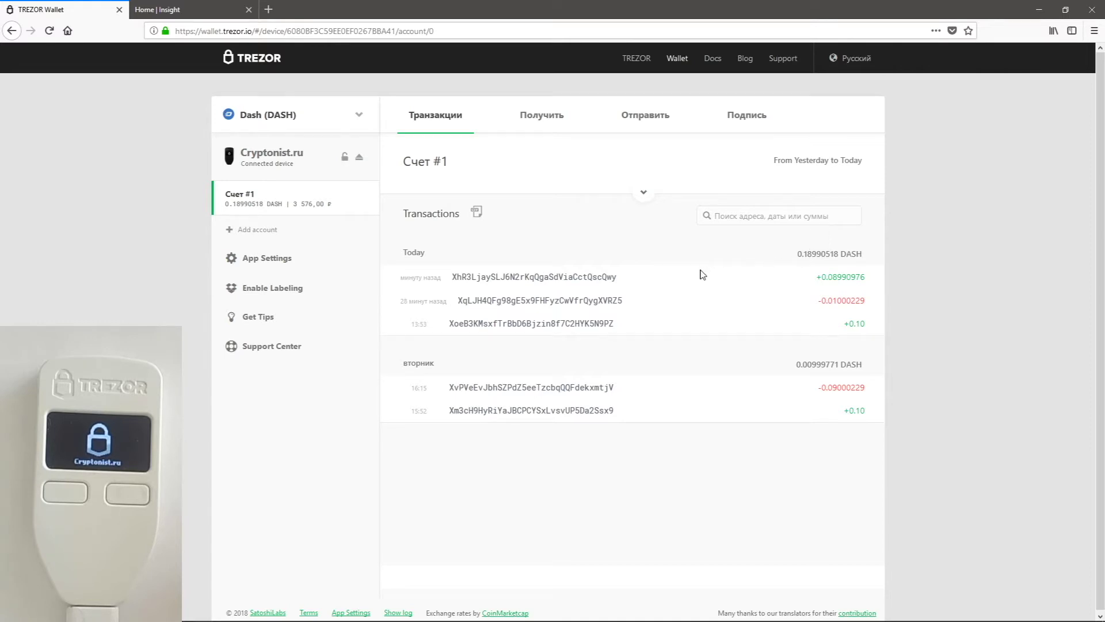
# Step: Expand the account's balance summary and chart to review balance, rate, received and sent amounts, and collapse it again
pyautogui.click(761, 214)
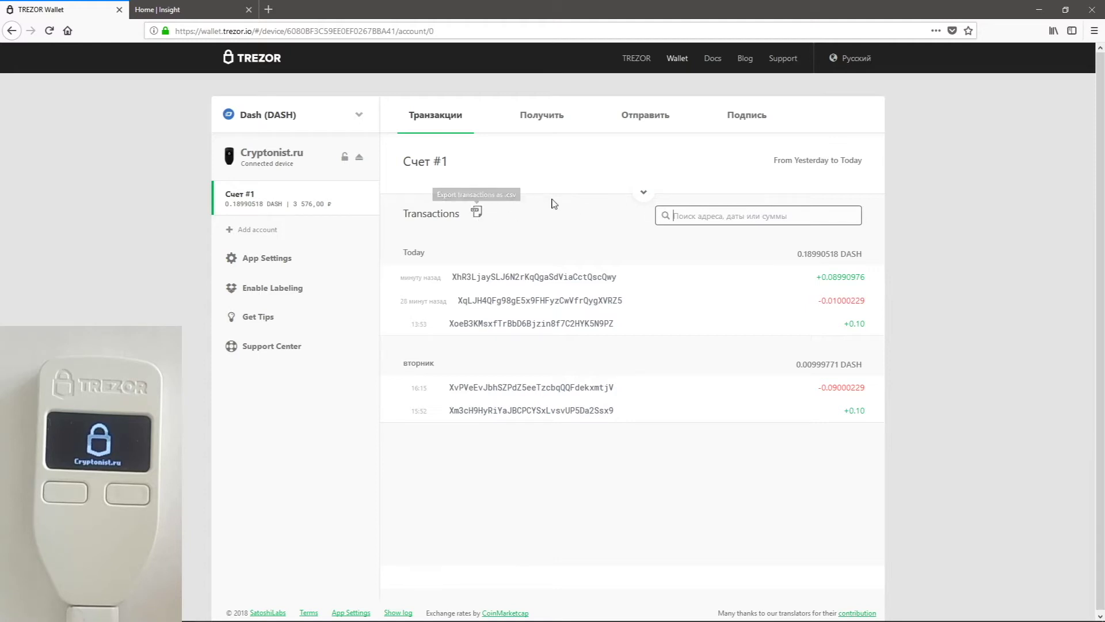
pyautogui.click(645, 195)
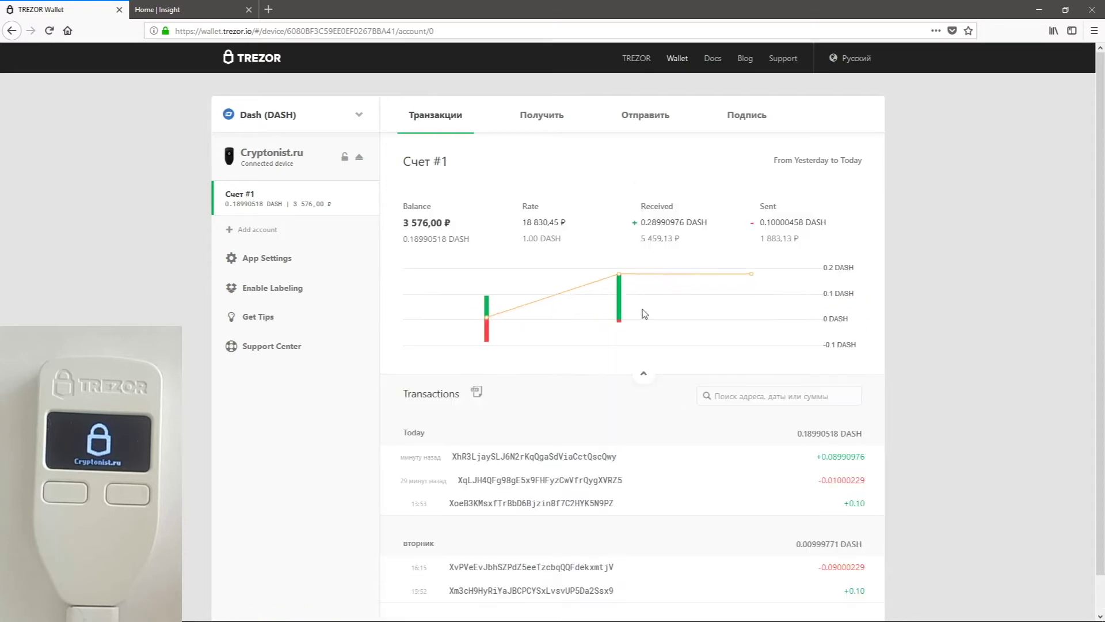
pyautogui.click(646, 374)
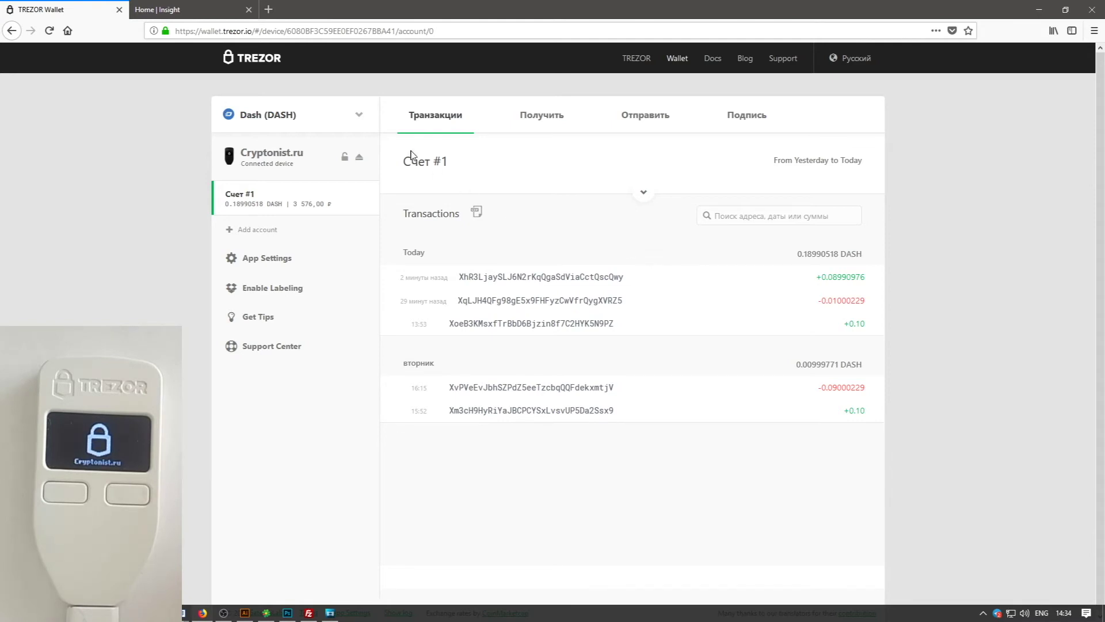
# Step: Look up the copied receiving address in the Dash Insight block explorer and return to TREZOR Wallet
pyautogui.click(192, 3)
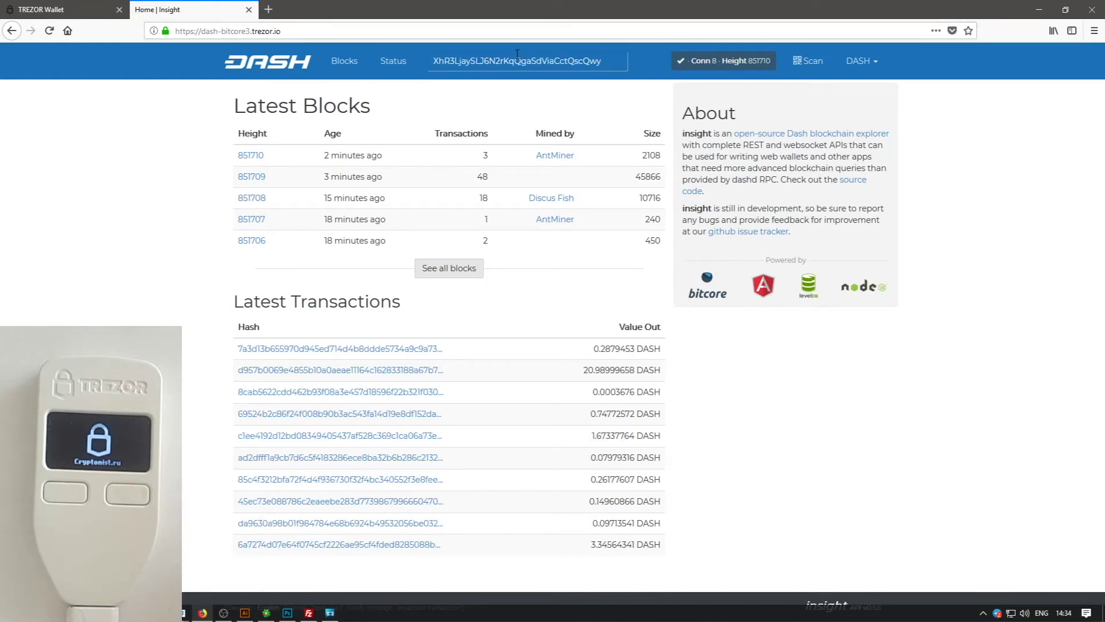
pyautogui.press('Return')
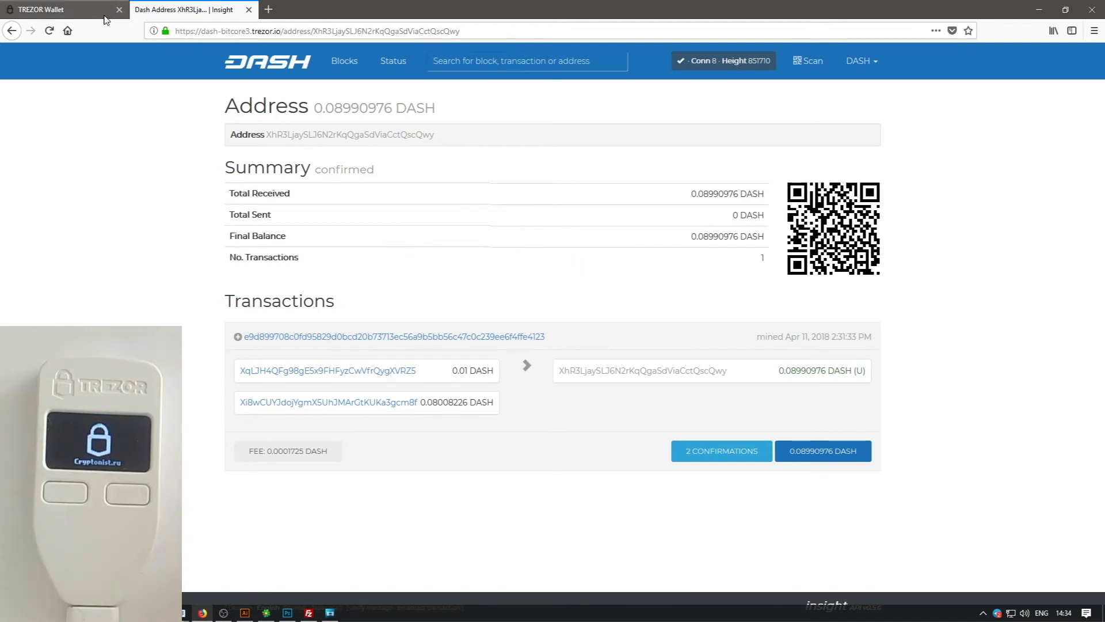
pyautogui.click(104, 18)
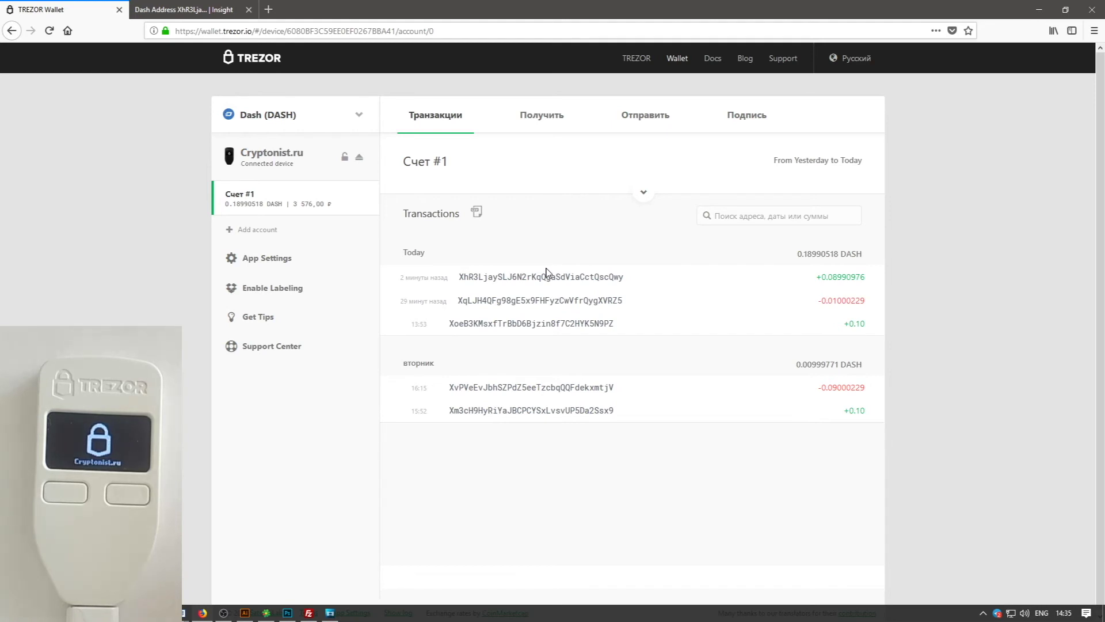
# Step: Show the previous Dash receiving addresses and add more new addresses up to number /9
pyautogui.click(561, 124)
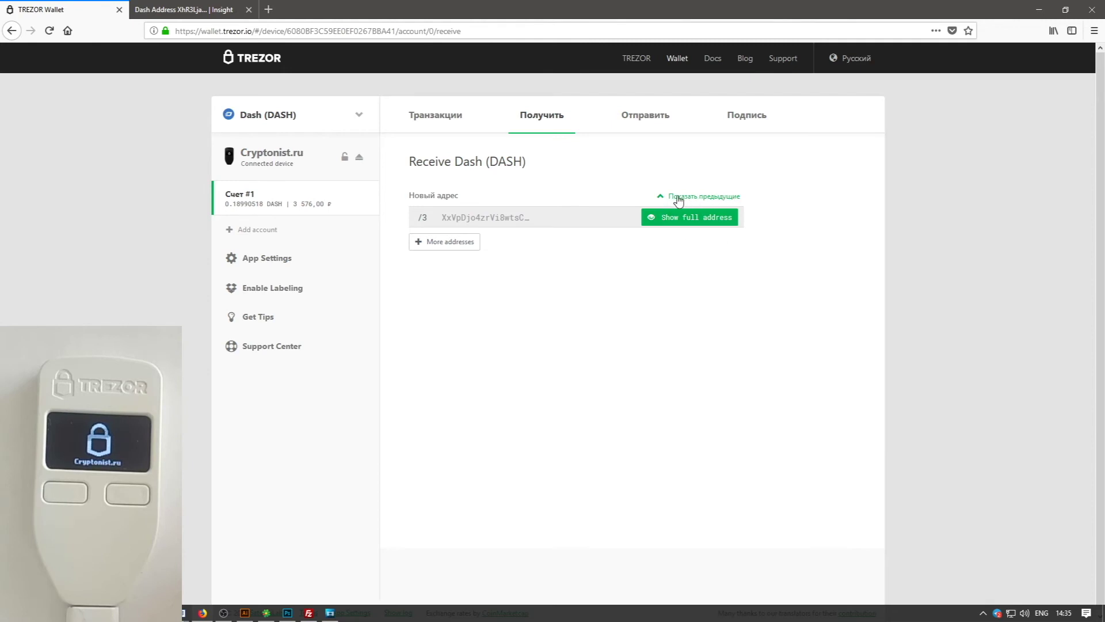
pyautogui.click(732, 198)
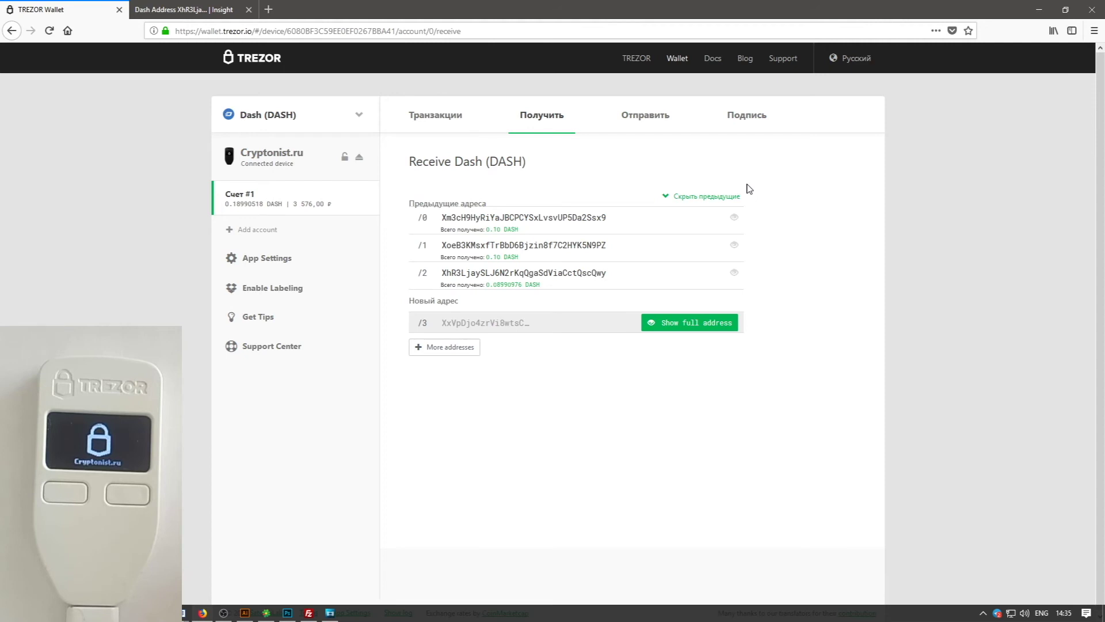
pyautogui.click(444, 357)
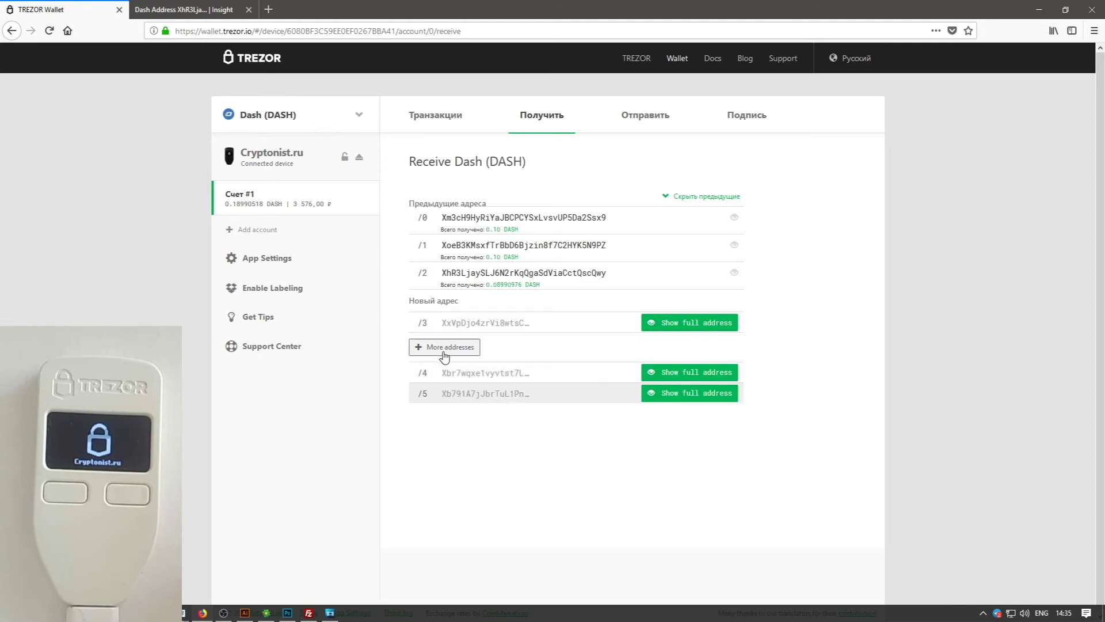
pyautogui.click(444, 356)
pyautogui.click(444, 357)
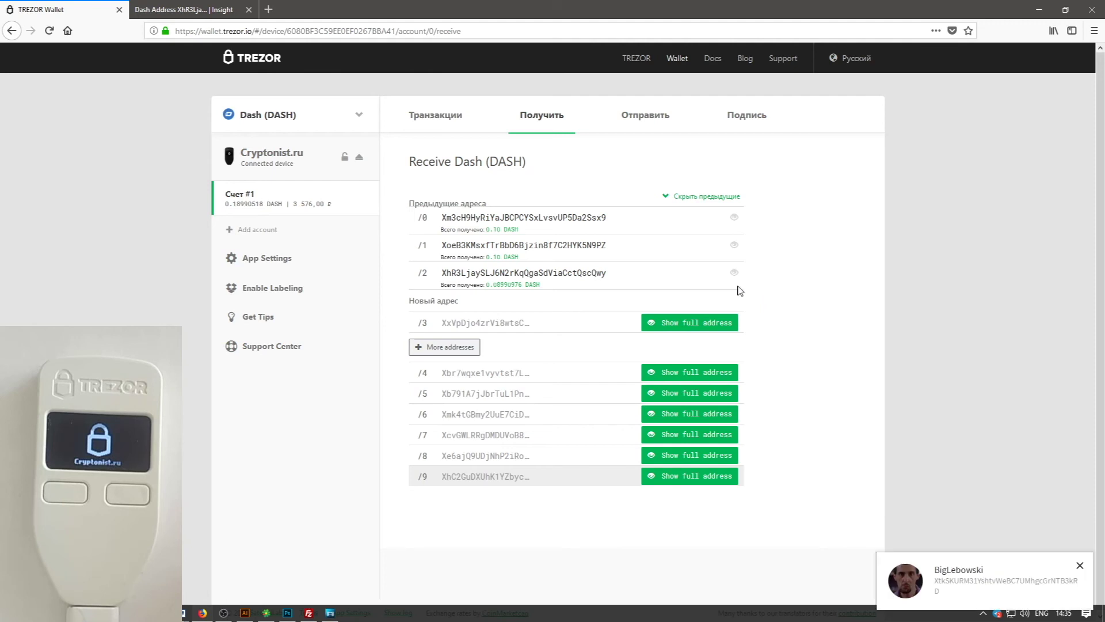
# Step: Copy the Dash address received from the contact in ICQ and return to TREZOR Wallet
pyautogui.click(956, 580)
pyautogui.click(590, 439)
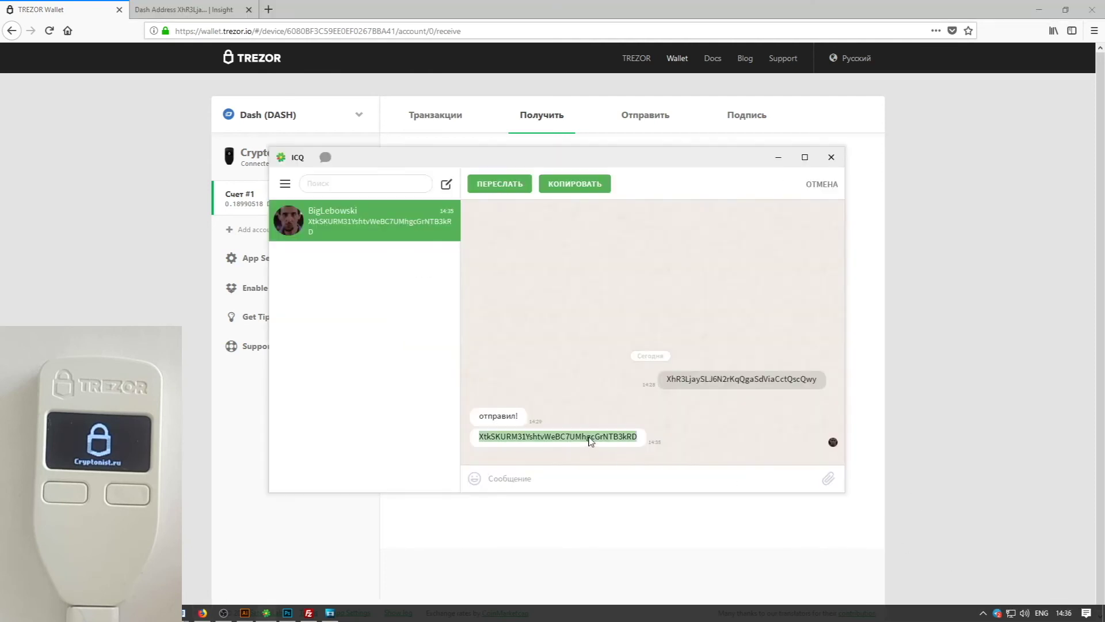
pyautogui.rightClick(590, 439)
pyautogui.click(628, 470)
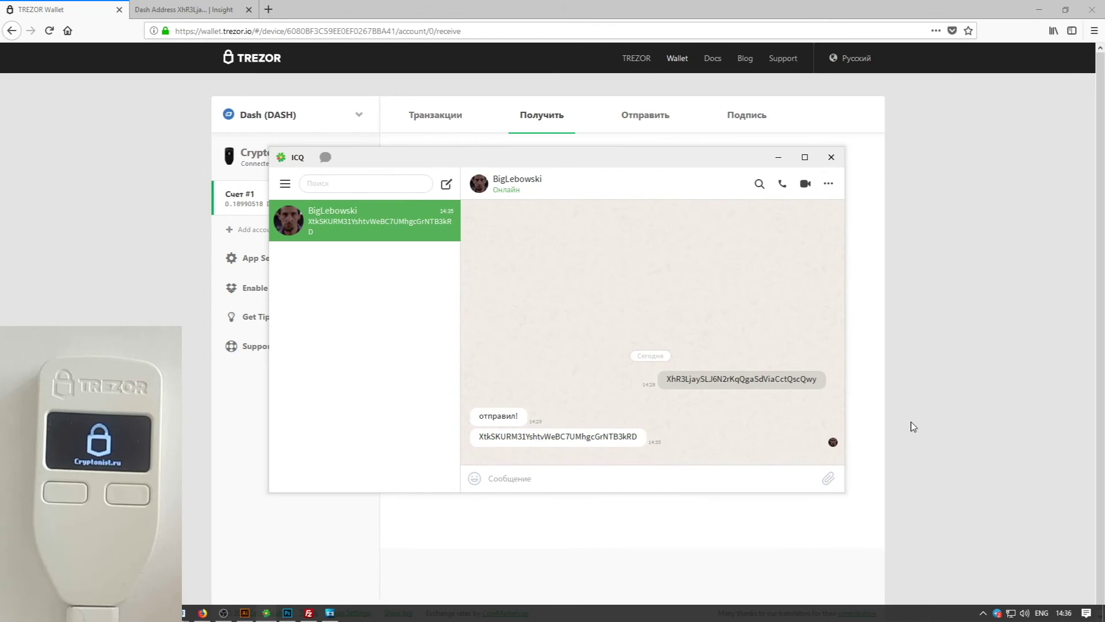
pyautogui.click(951, 425)
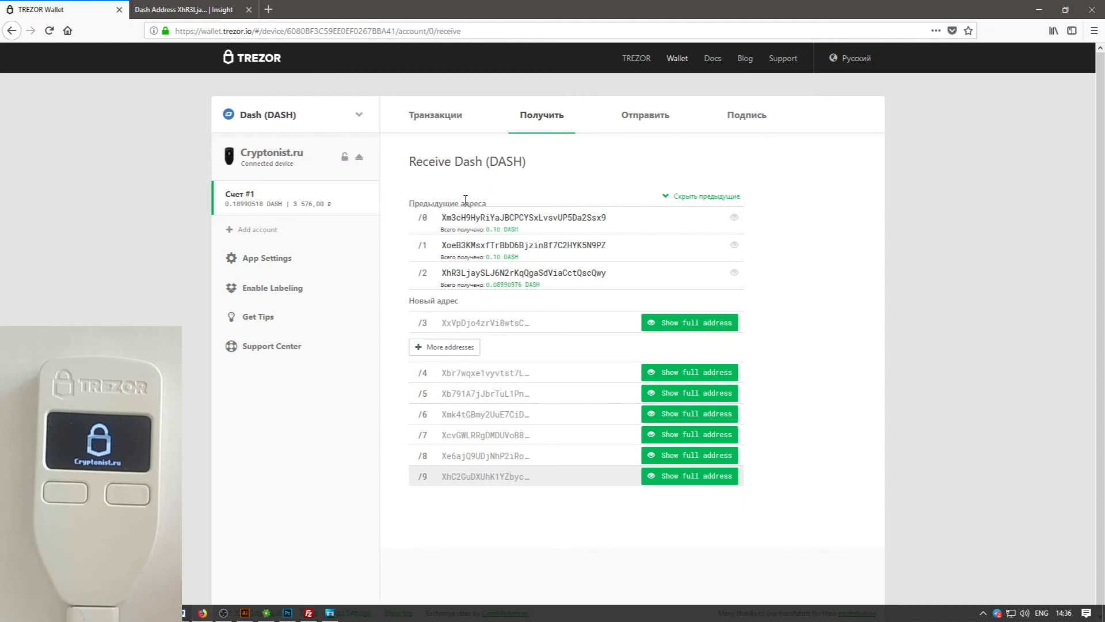
# Step: Start a Dash payment from account #1 and paste the contact's copied address as the recipient
pyautogui.click(285, 113)
pyautogui.click(305, 261)
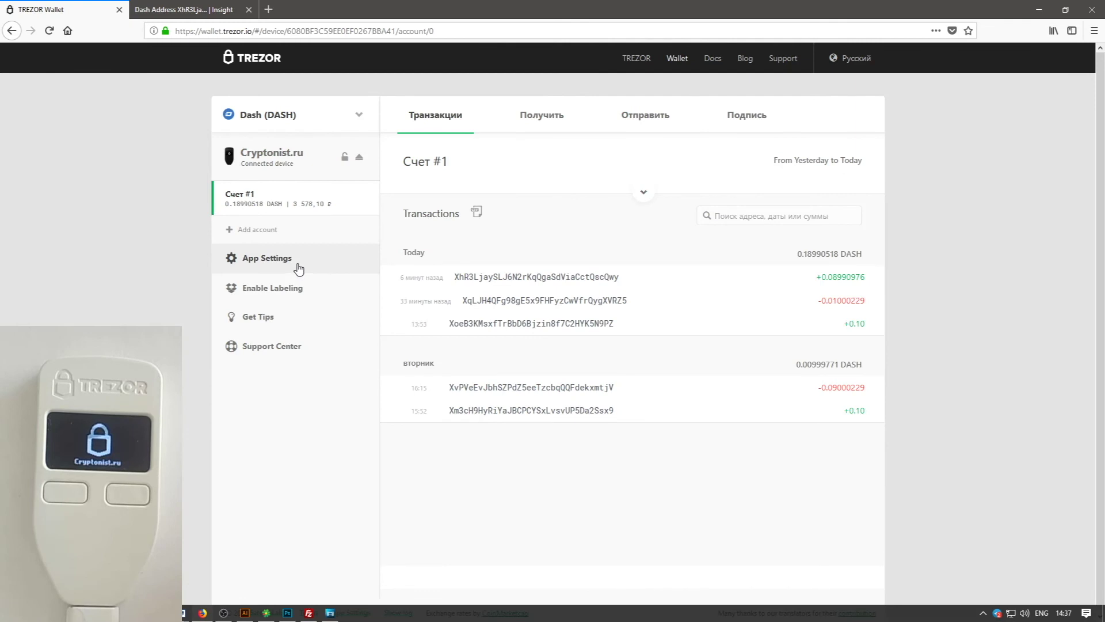
pyautogui.click(637, 120)
pyautogui.rightClick(548, 203)
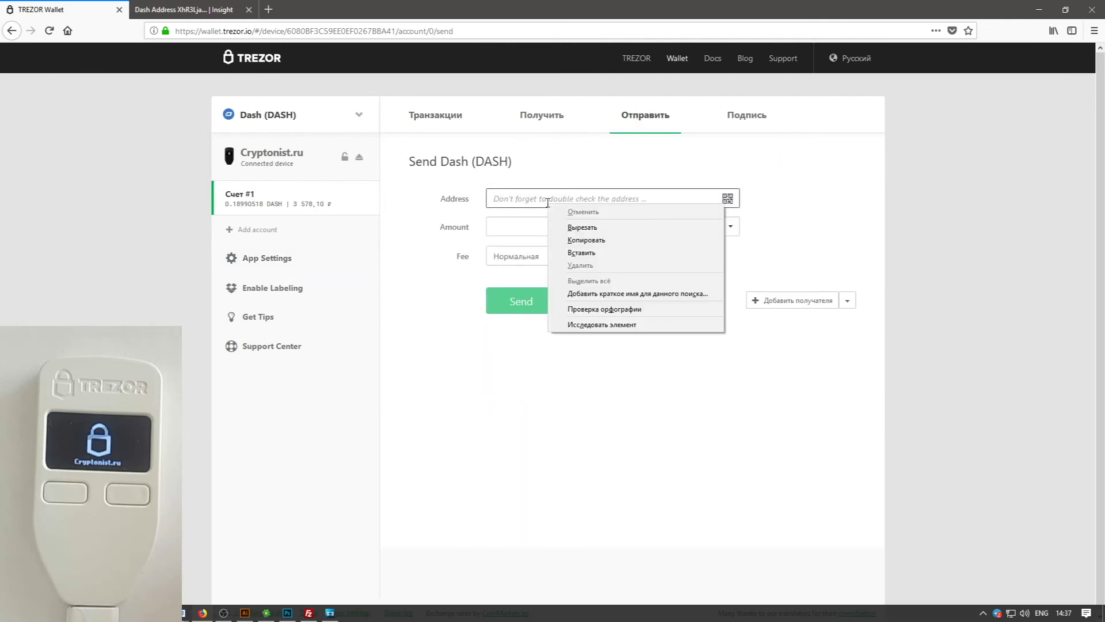
pyautogui.click(581, 252)
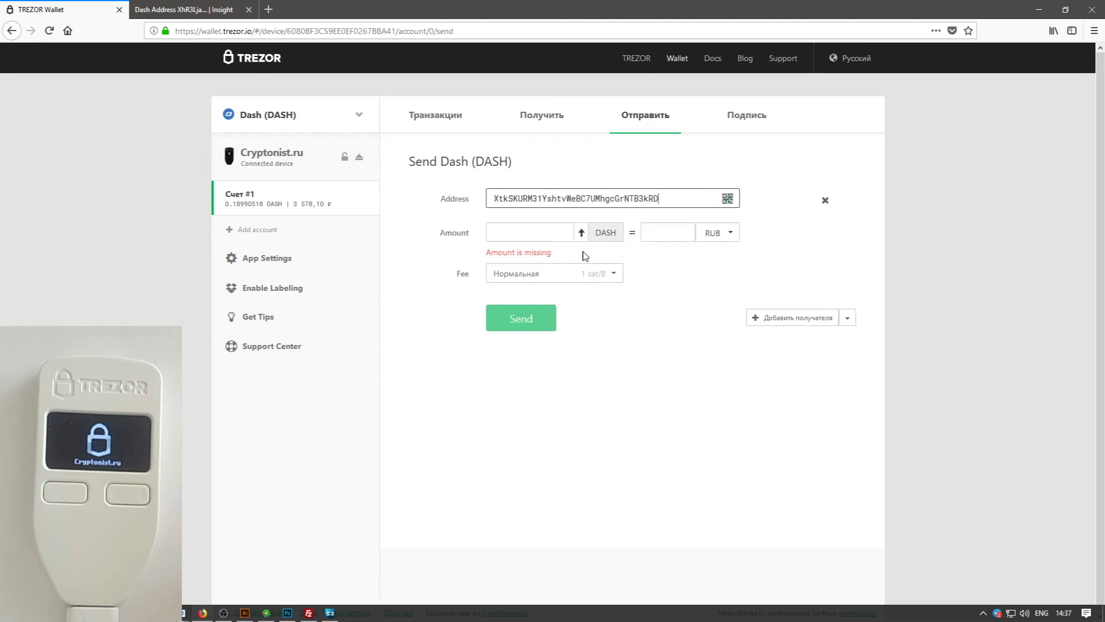
# Step: Set the payment amount to 0.1 DASH with the normal fee and submit the transaction
pyautogui.click(525, 238)
pyautogui.write('0.')
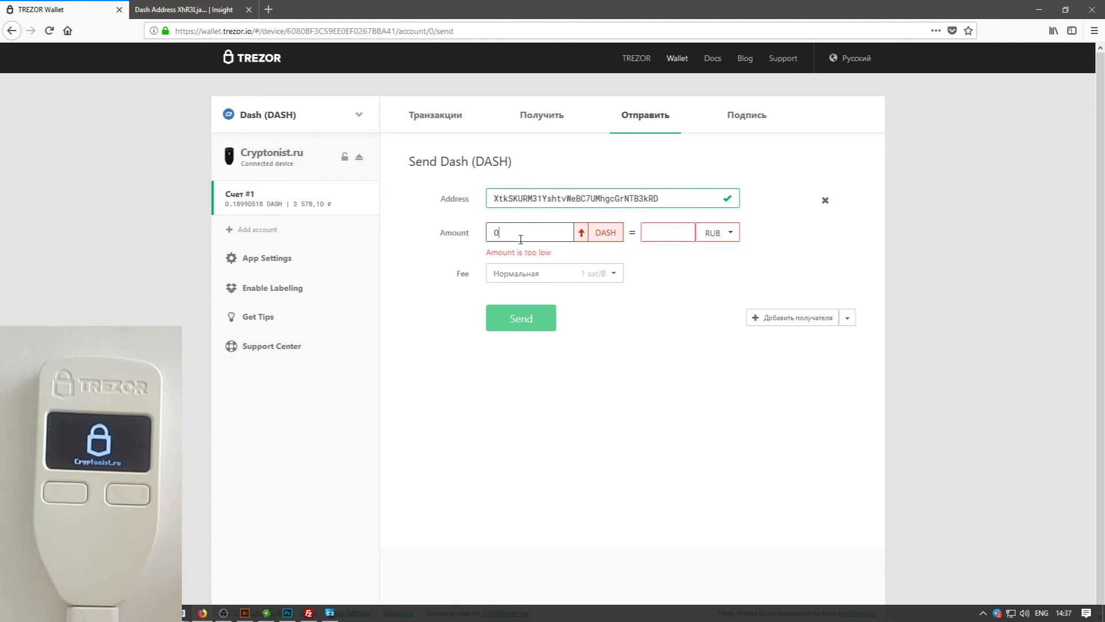
pyautogui.write('1')
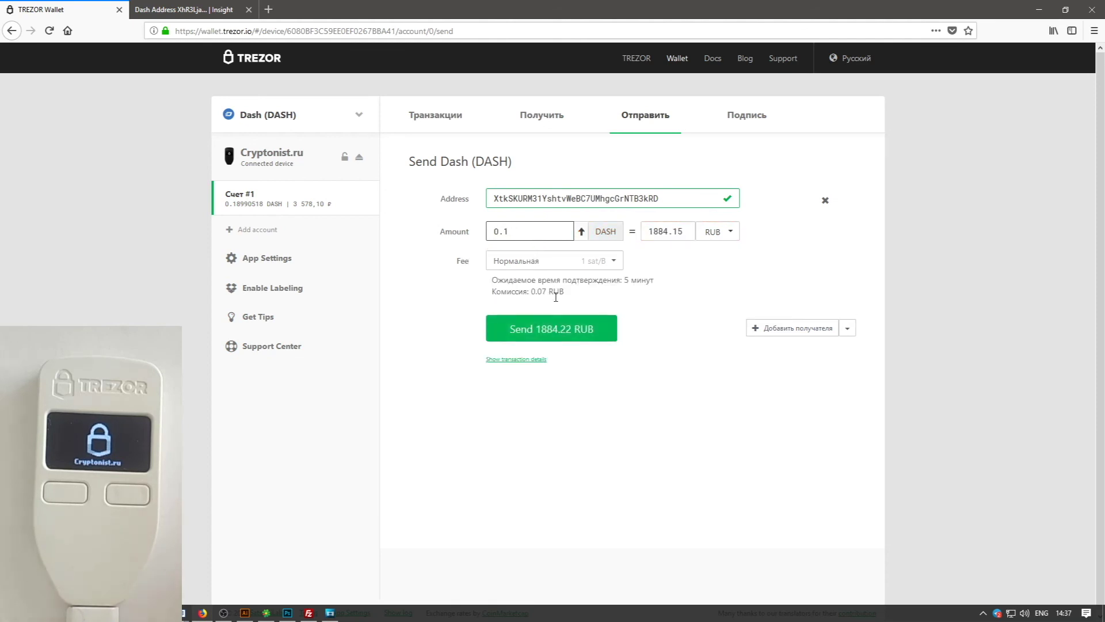
pyautogui.click(572, 332)
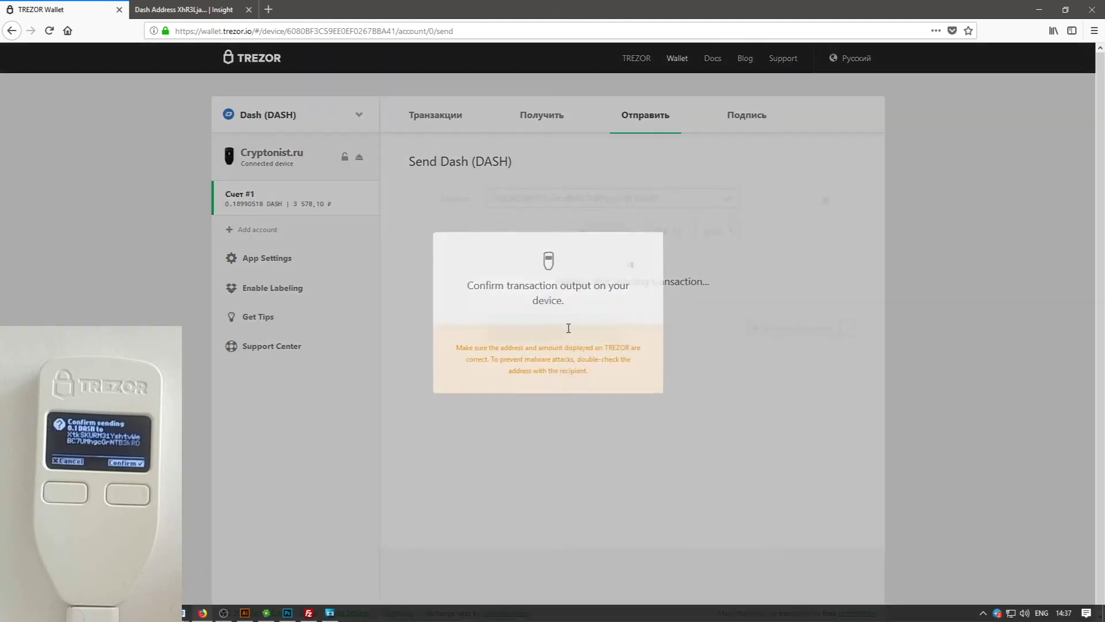